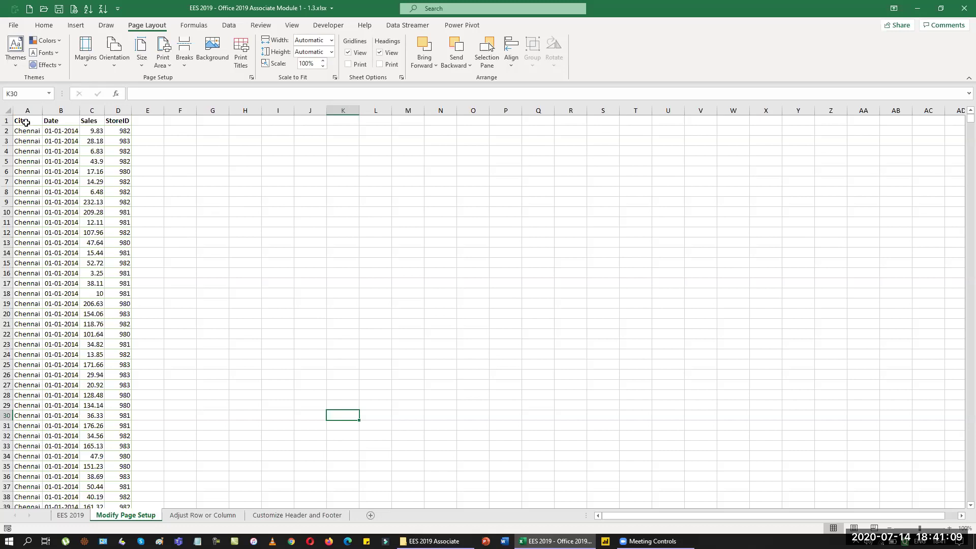
Set cells A1:D15 as the print area and check the result in the print preview
drag(28, 123, 104, 262)
click(163, 60)
click(181, 82)
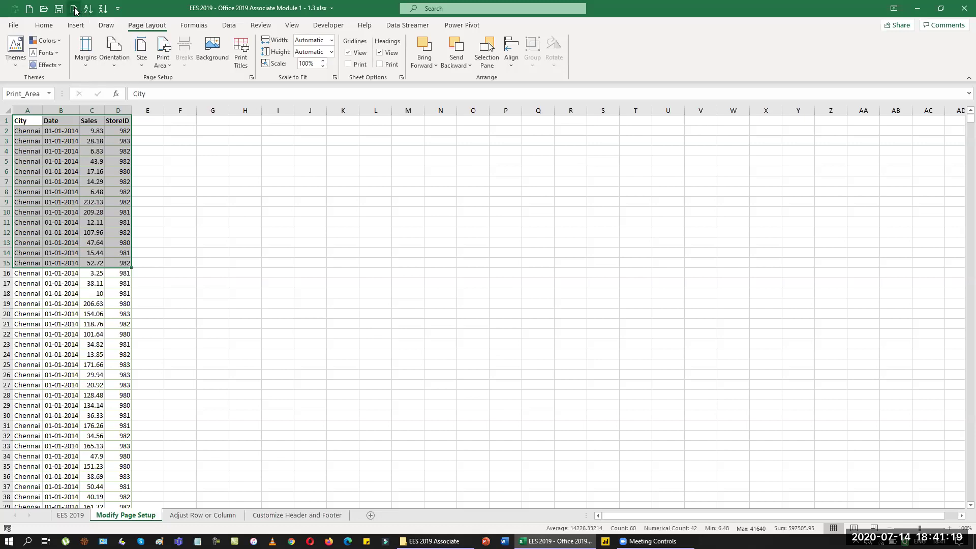
key(ctrl+p)
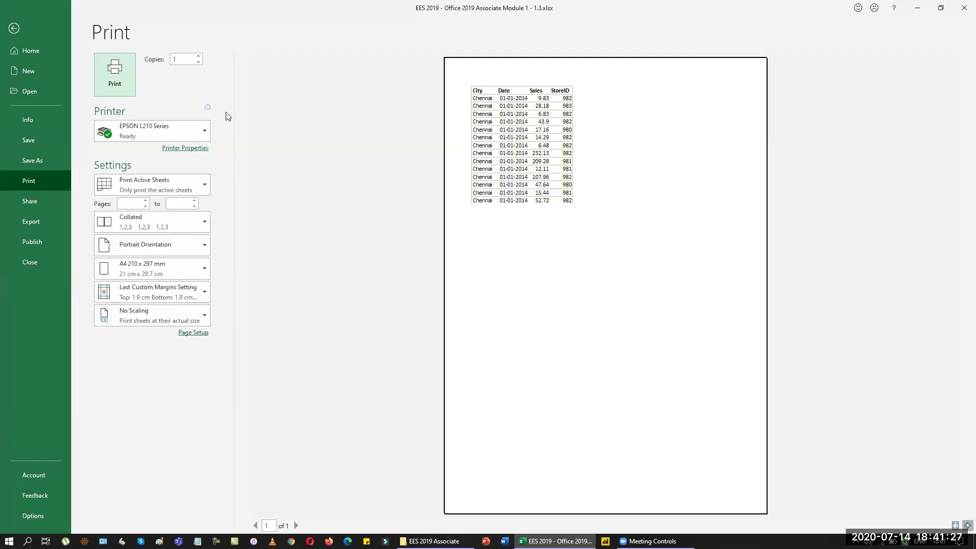
click(14, 31)
click(246, 232)
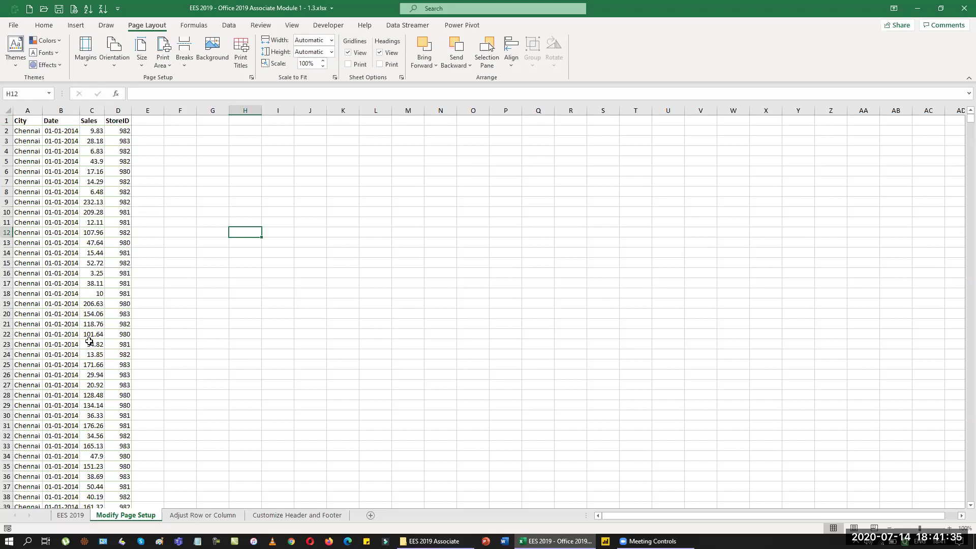
Insert two blank rows above the table's header row on the Modify Page Setup sheet
click(7, 120)
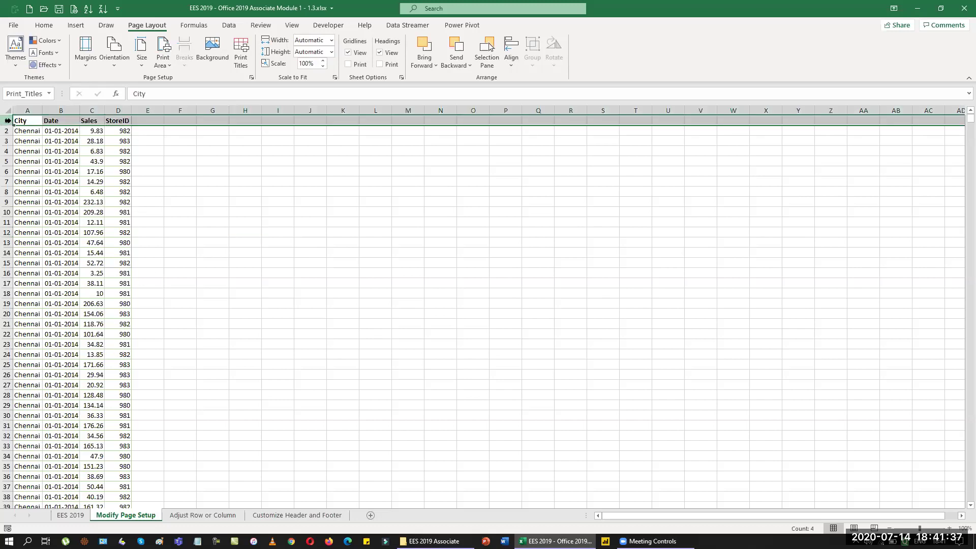
key(ctrl+shift+plus)
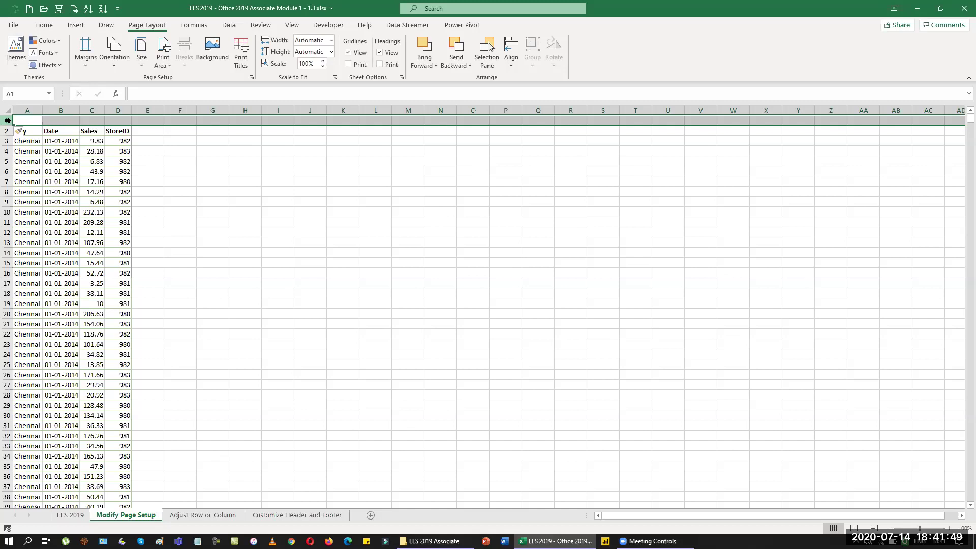
key(ctrl+plus)
click(245, 151)
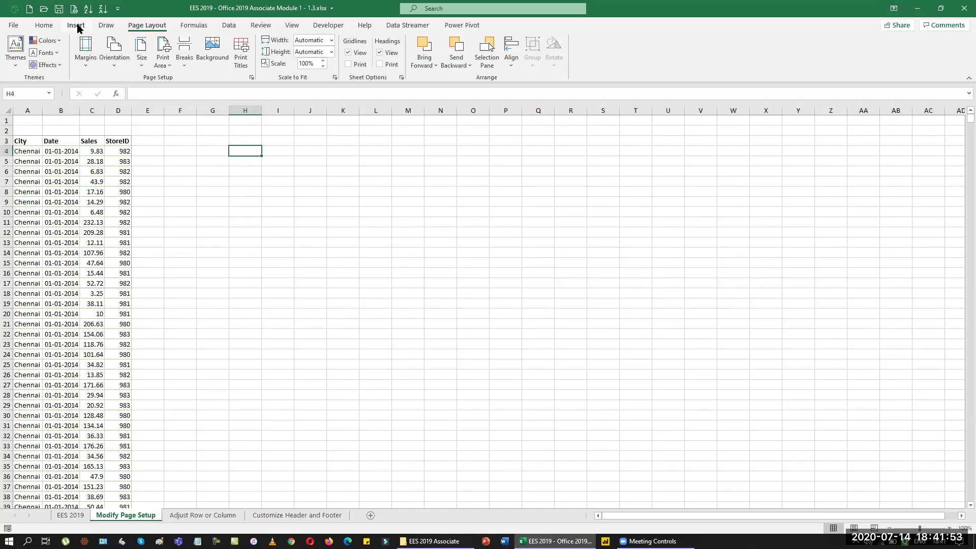
Insert the picture DGPZ7812.JPG from the 2016-01 folder in Pictures onto the sheet
click(76, 25)
click(118, 51)
click(135, 215)
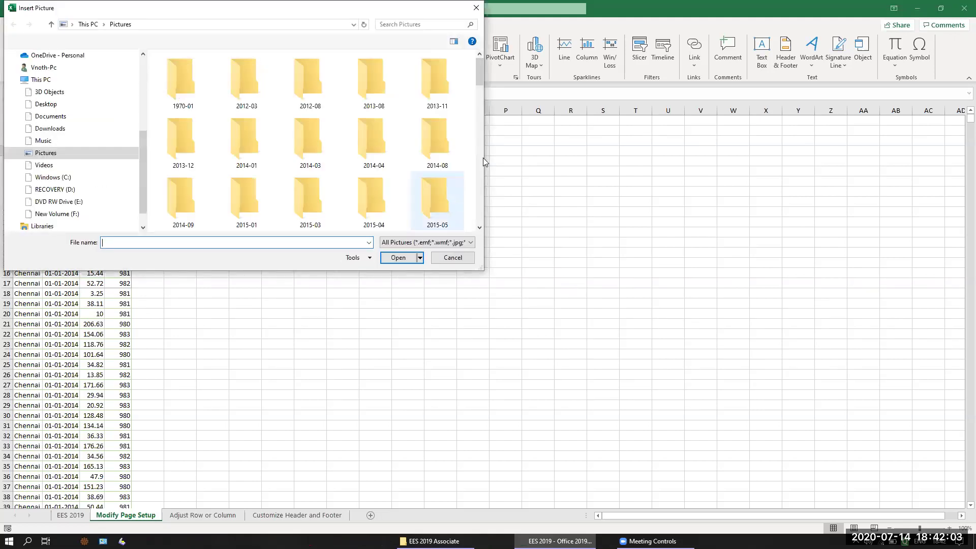
drag(481, 67, 479, 101)
double_click(315, 147)
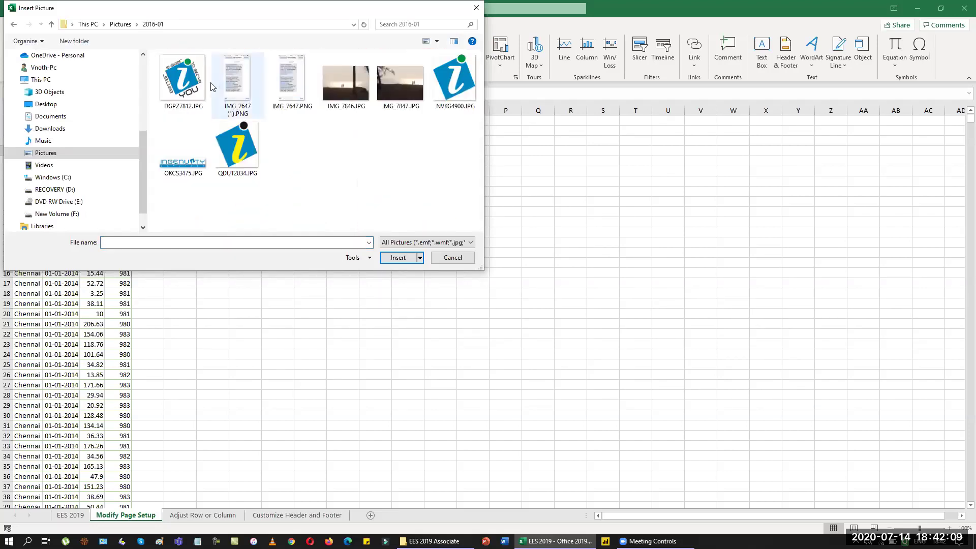
double_click(183, 80)
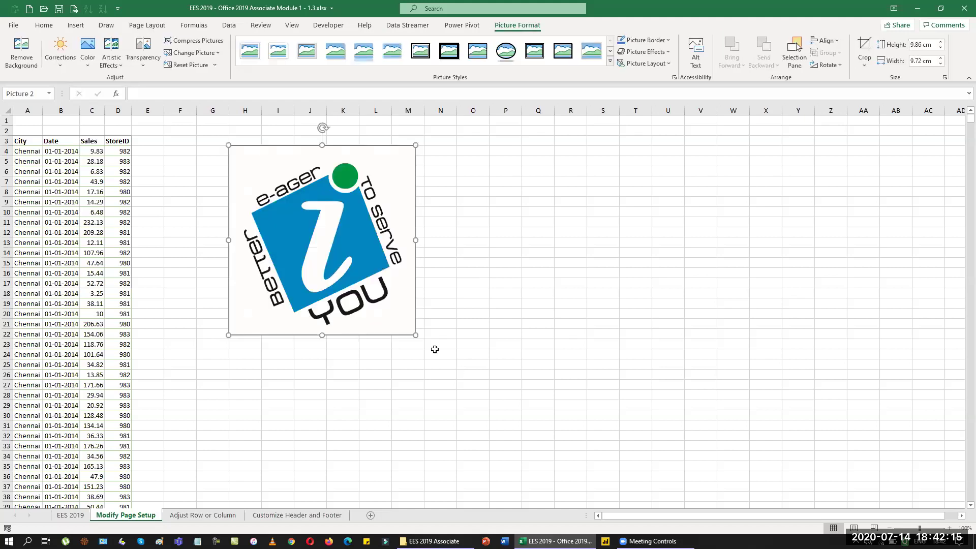
Shrink the logo picture and place it around column B in the blank rows above the table headers
drag(416, 335, 278, 195)
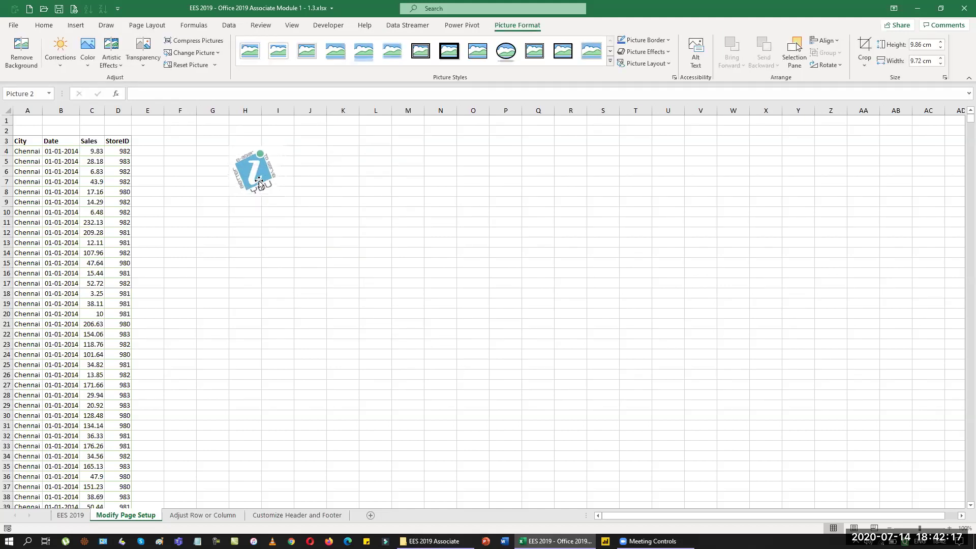
drag(251, 148, 70, 120)
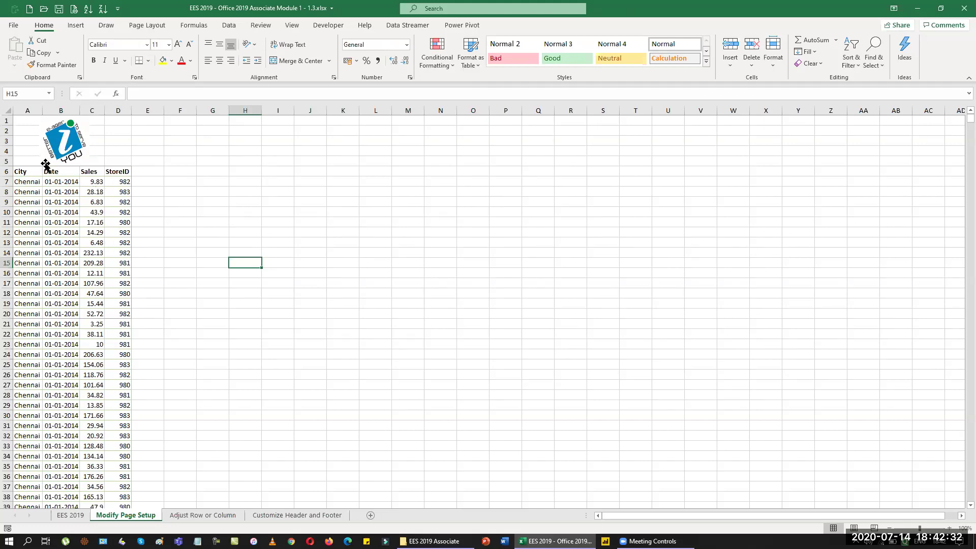
Set rows 1 to 6, containing the logo and table headers, to repeat at the top of every printed page
drag(7, 120, 7, 171)
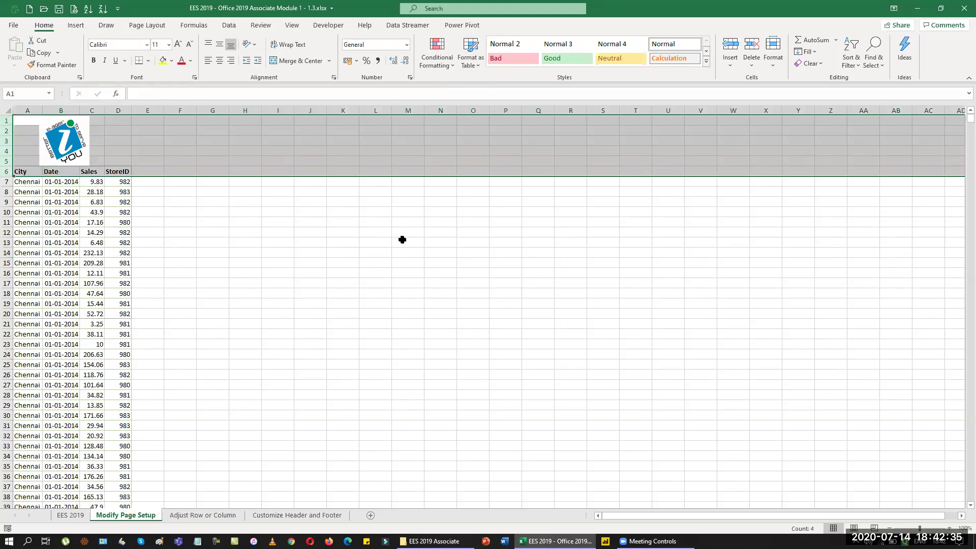
click(520, 330)
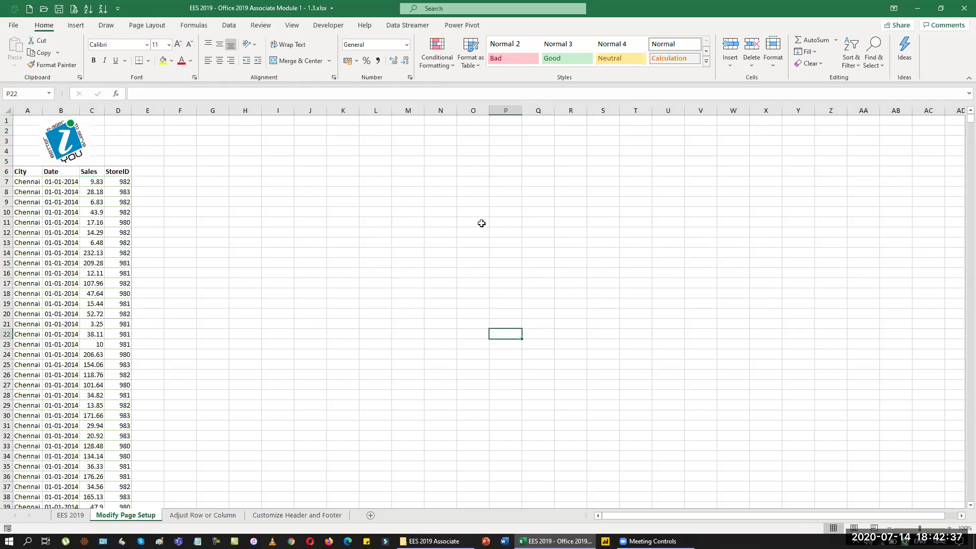
click(156, 24)
click(246, 55)
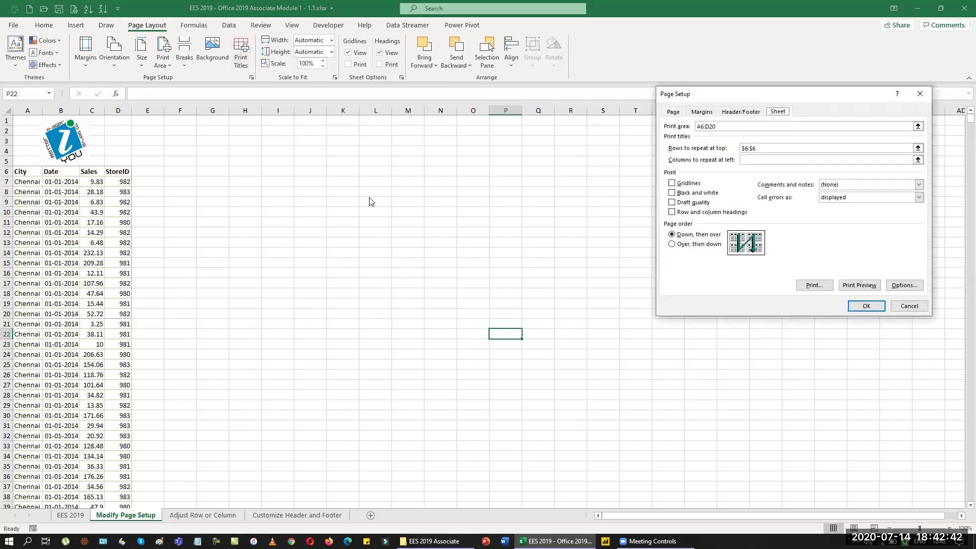
click(918, 148)
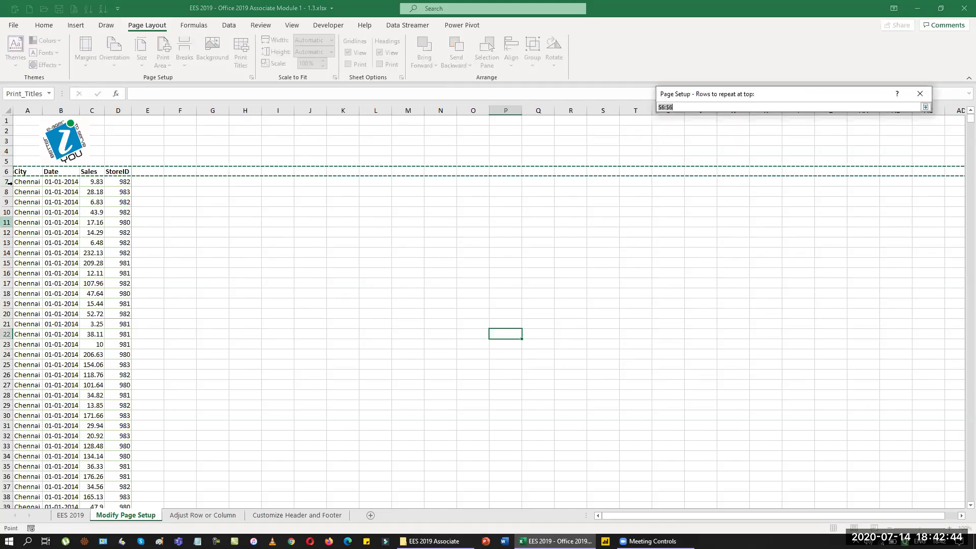
drag(8, 116, 6, 171)
click(925, 107)
click(866, 305)
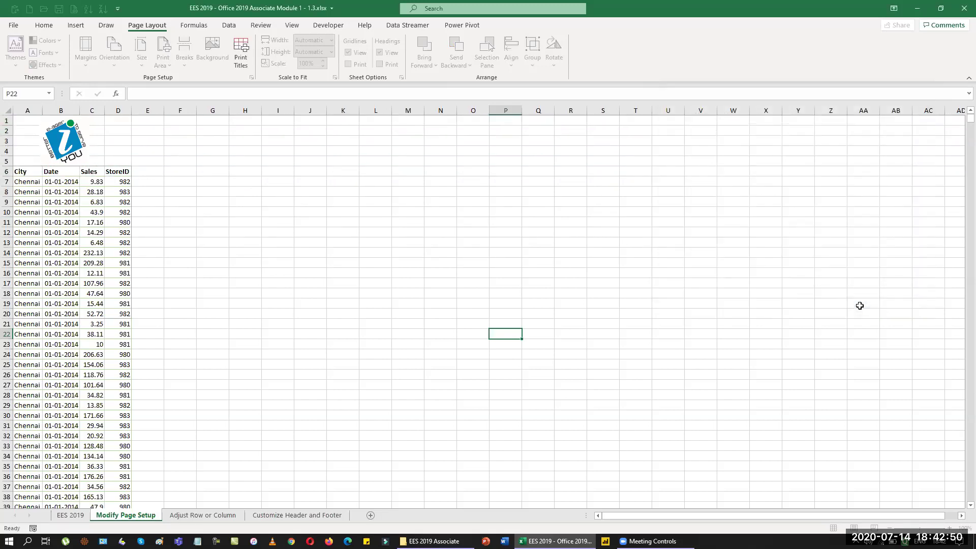
Check the logo and header row in the print preview from the first to the last page
click(73, 9)
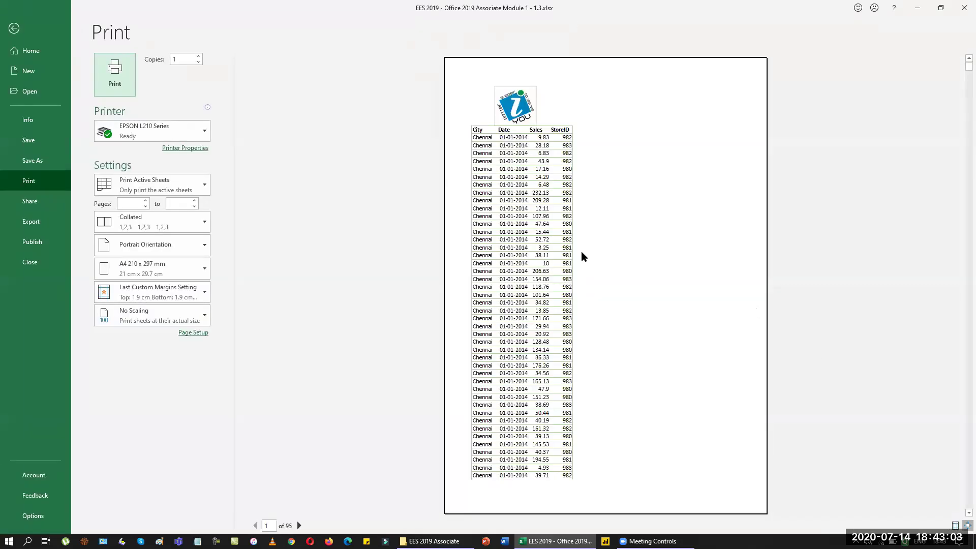
click(969, 513)
scroll(960, 514, down, 1)
scroll(960, 514, down, 20)
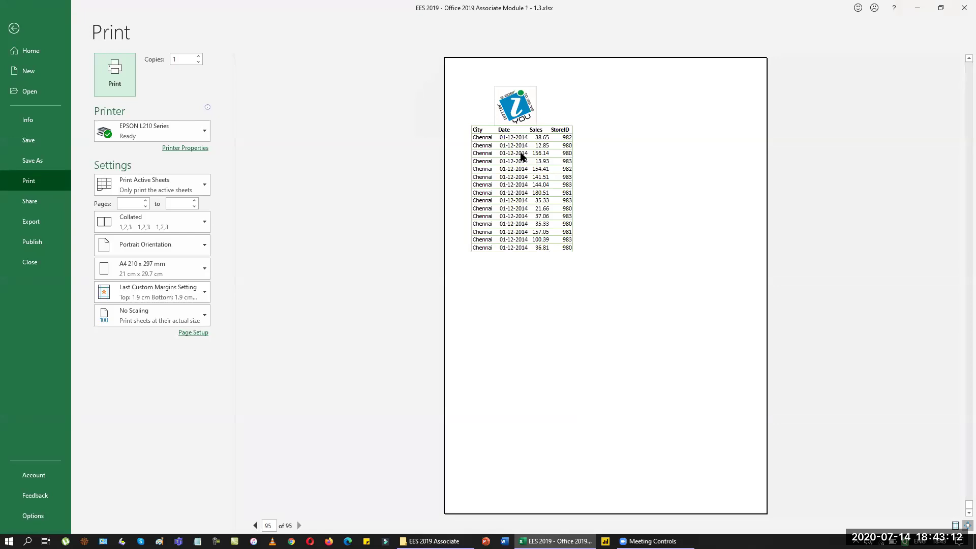
click(13, 28)
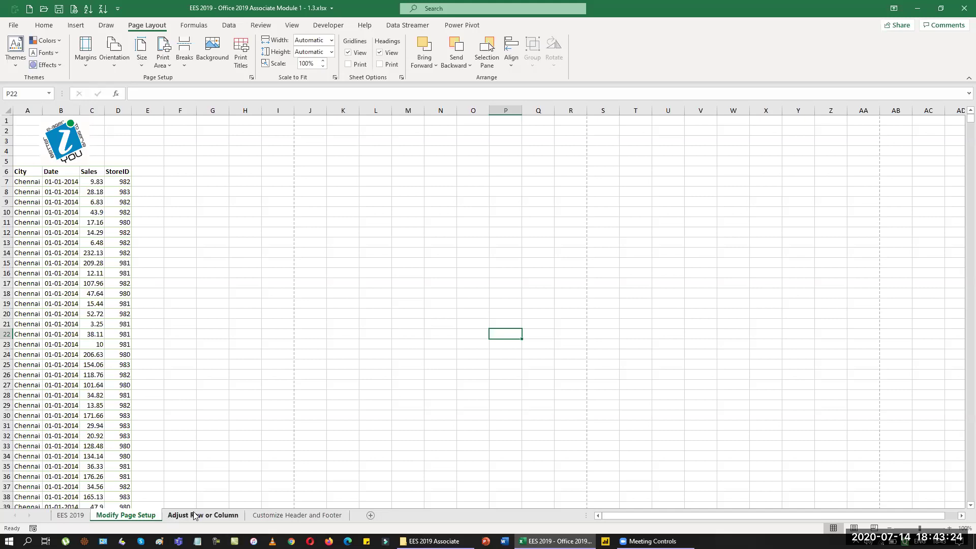
click(51, 26)
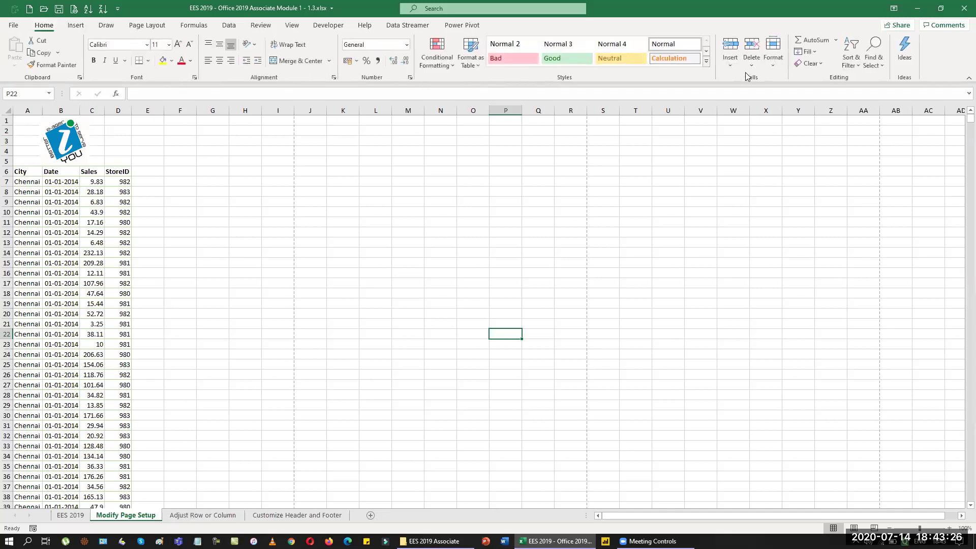
click(771, 67)
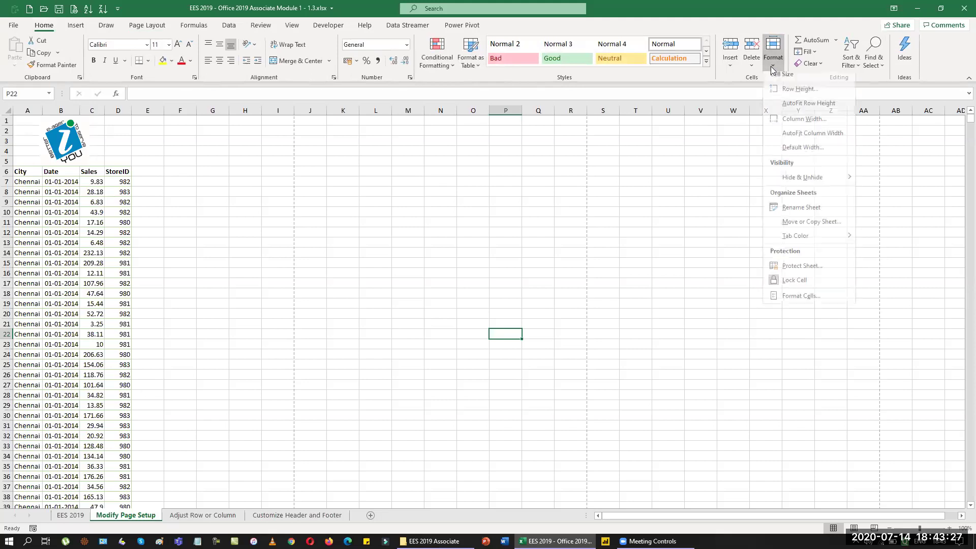
click(792, 95)
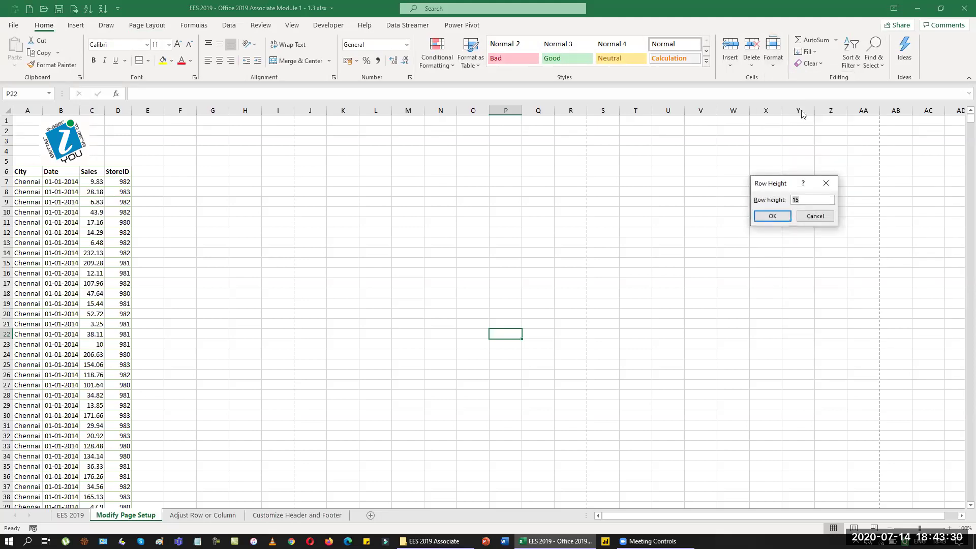
click(814, 216)
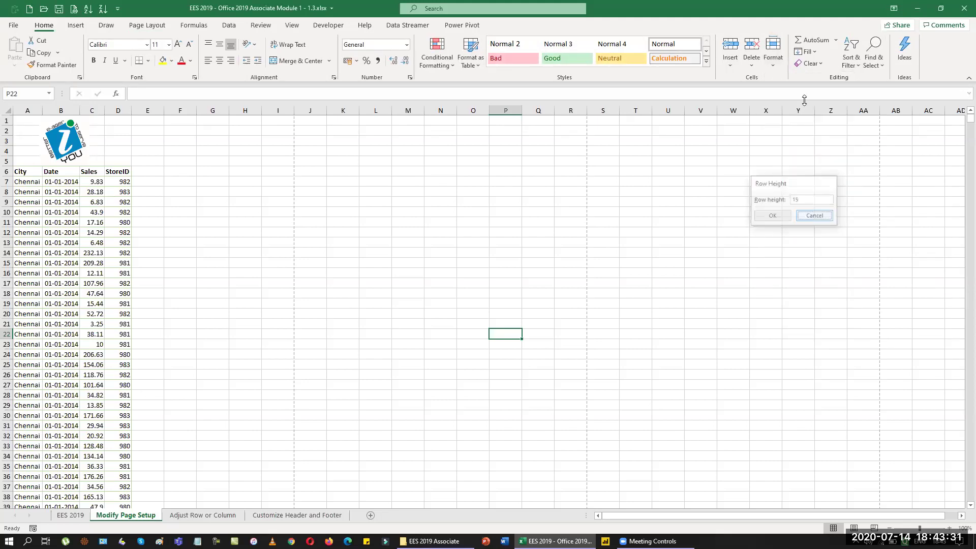
click(772, 56)
click(791, 126)
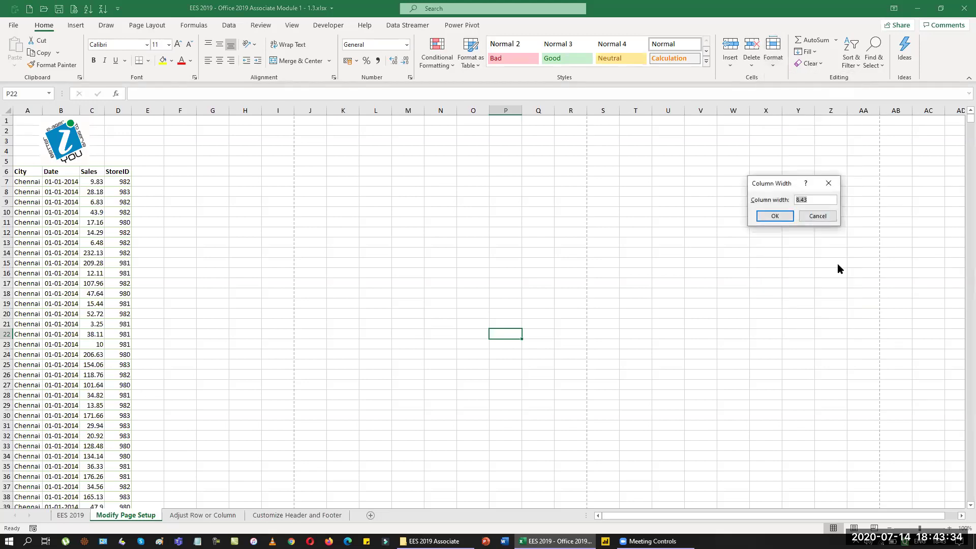
click(829, 183)
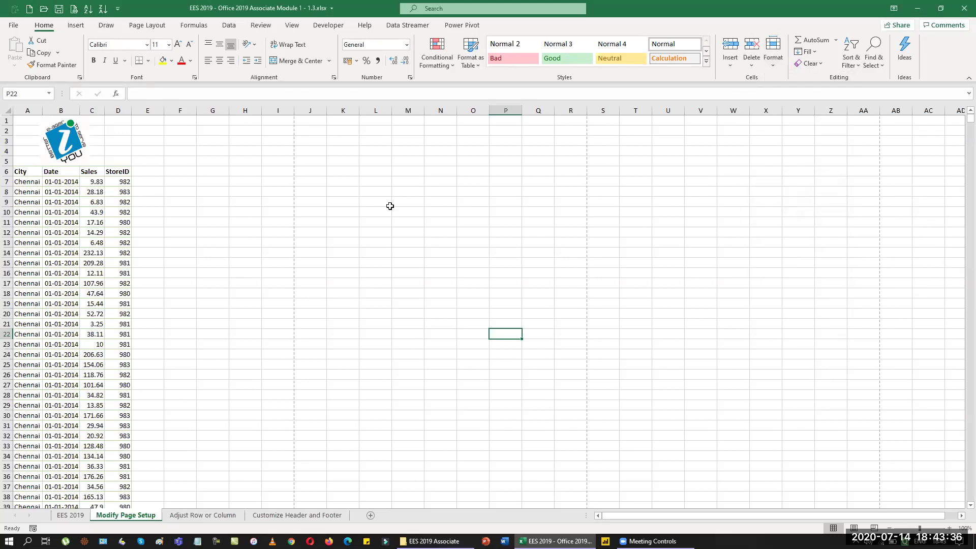
Set the row height of the whole Modify Page Setup sheet to 20
click(5, 108)
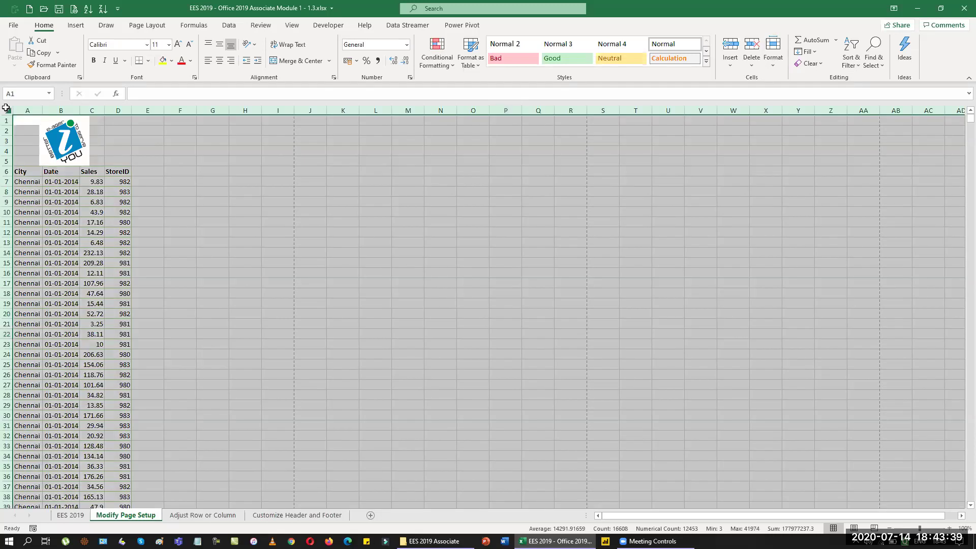
click(774, 64)
click(790, 94)
text(20)
key(Return)
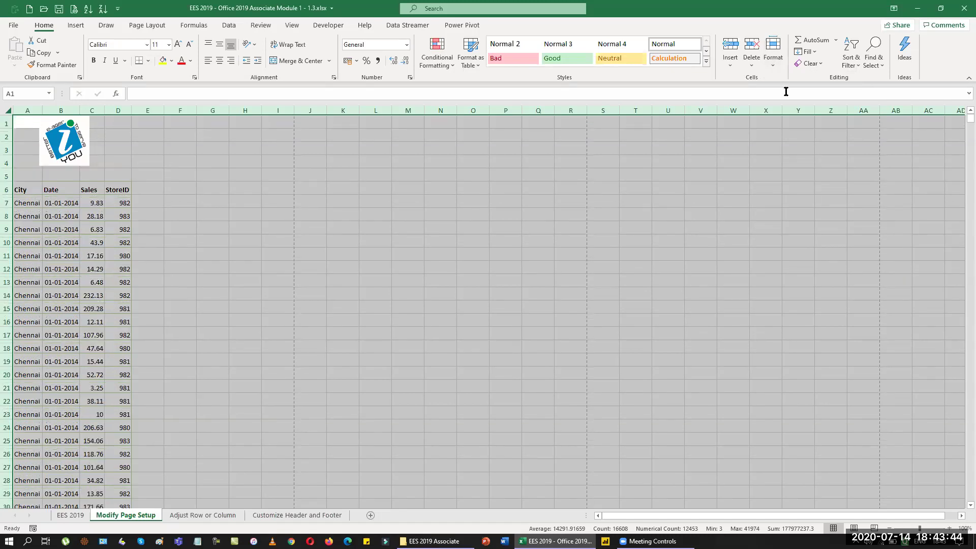
Set the column width of the whole sheet to 15 and deselect the cells
click(775, 64)
click(790, 124)
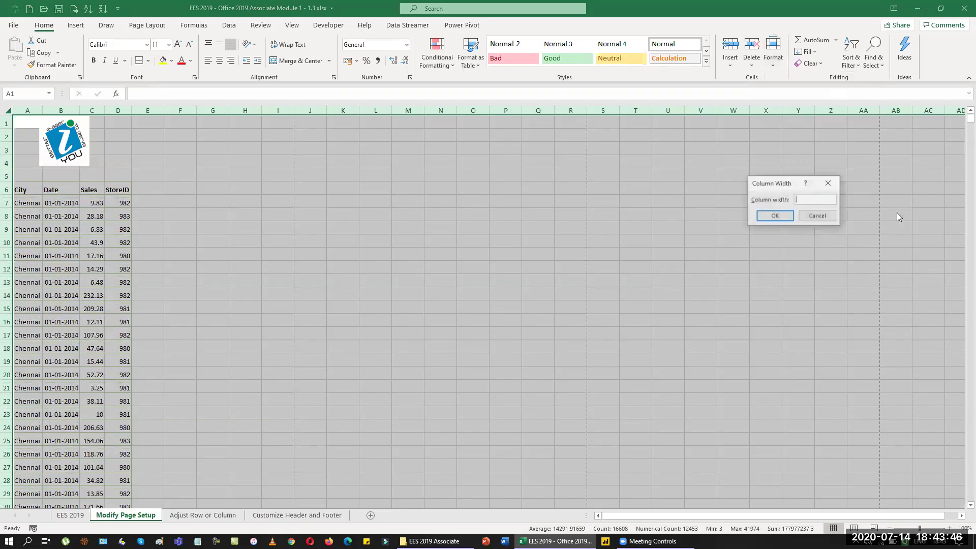
text(15)
key(Return)
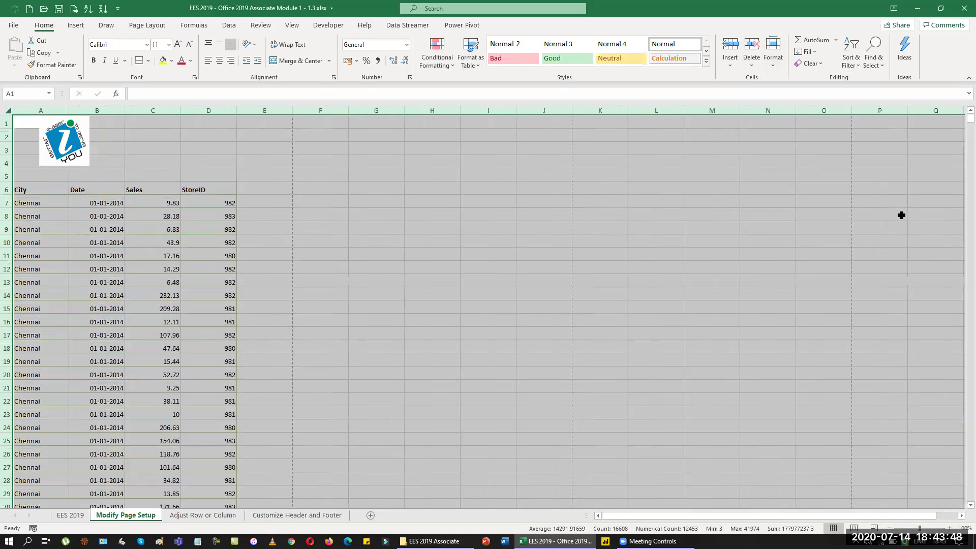
click(663, 320)
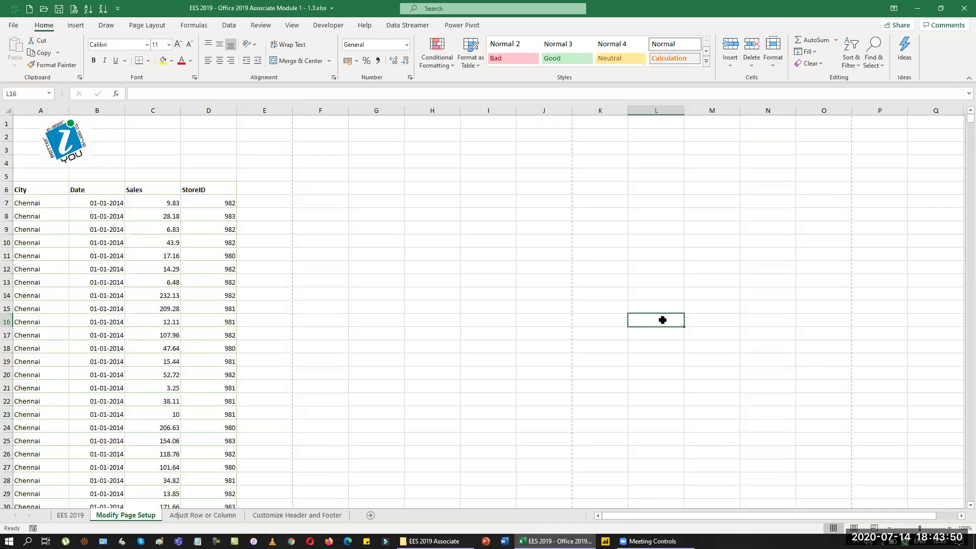
click(192, 518)
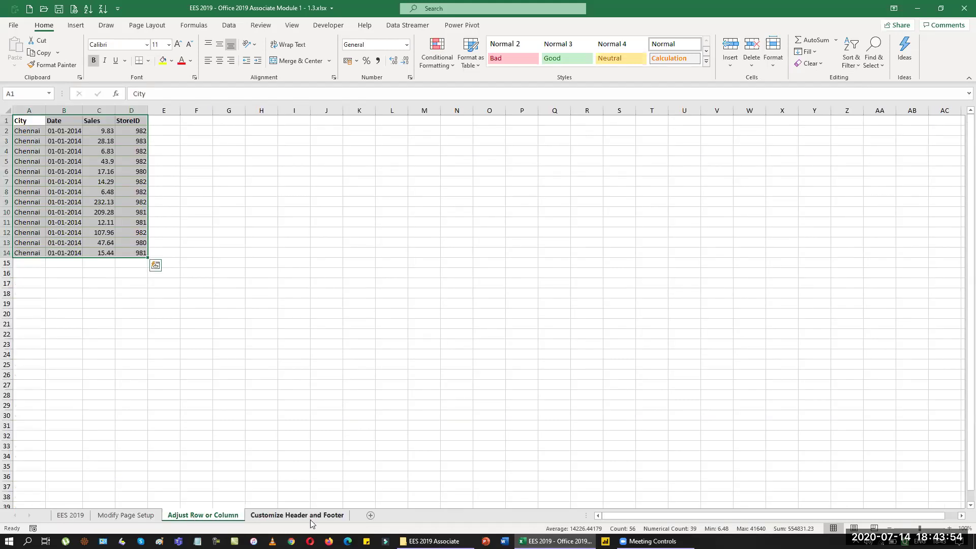
click(311, 516)
click(216, 515)
click(128, 516)
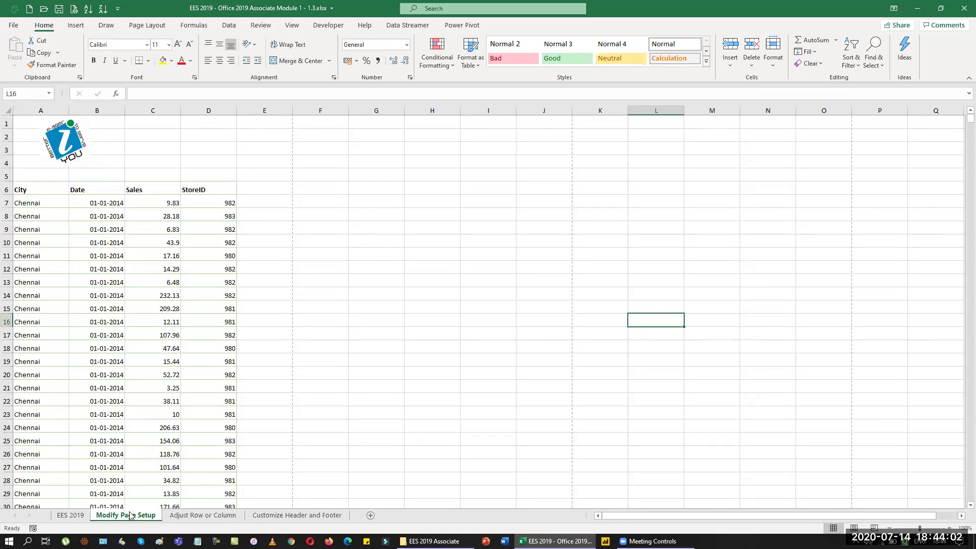
click(229, 516)
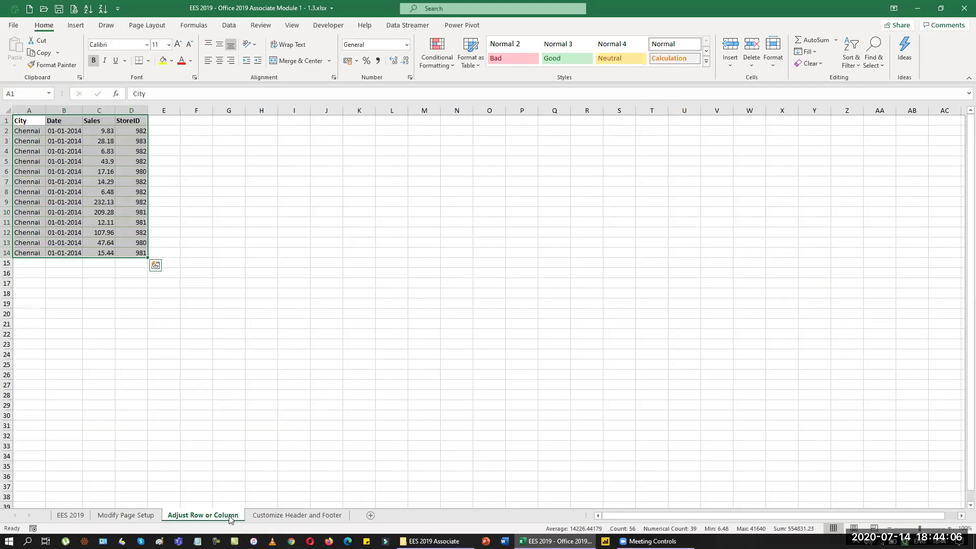
Open header editing on the Customize Header and Footer sheet and go through the left, center and right header sections
click(258, 515)
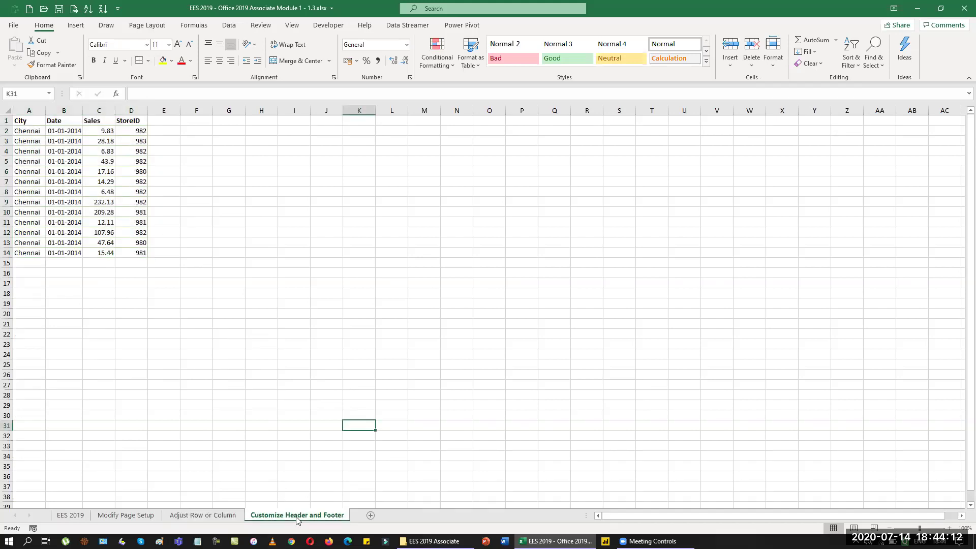
click(76, 26)
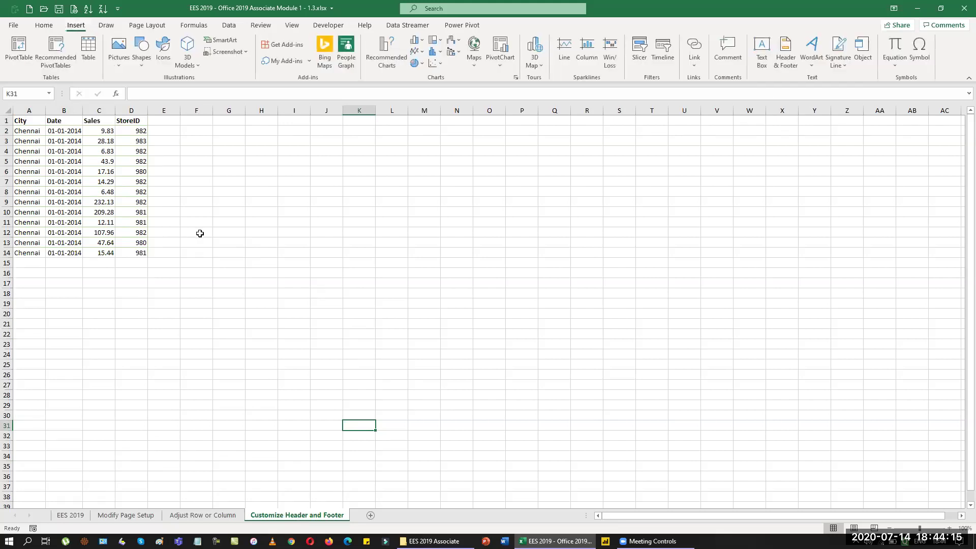
click(779, 55)
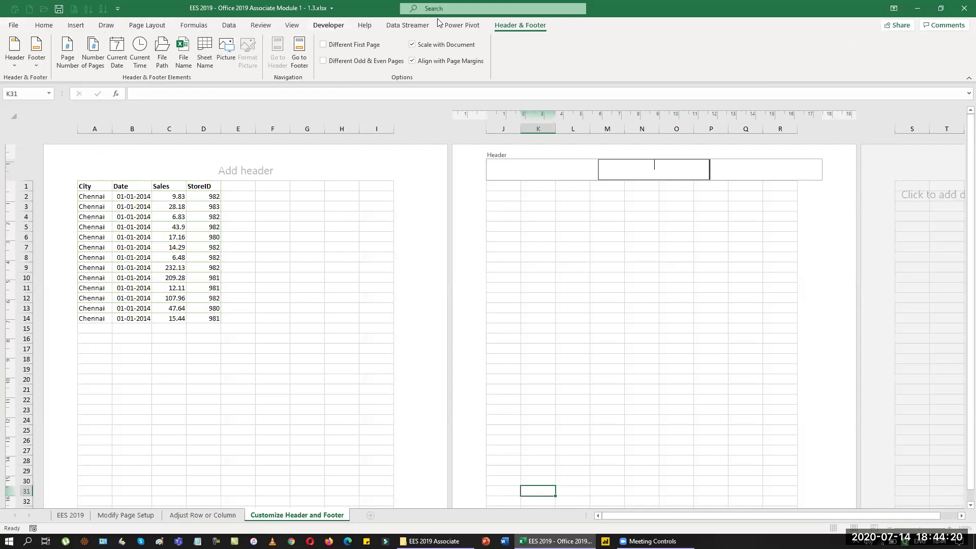
click(128, 167)
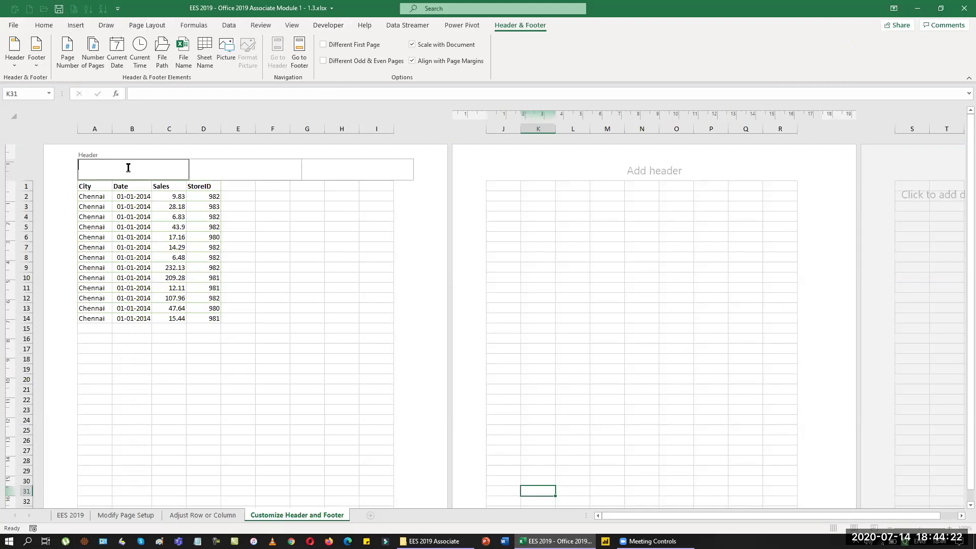
click(246, 165)
click(339, 169)
click(130, 171)
click(291, 175)
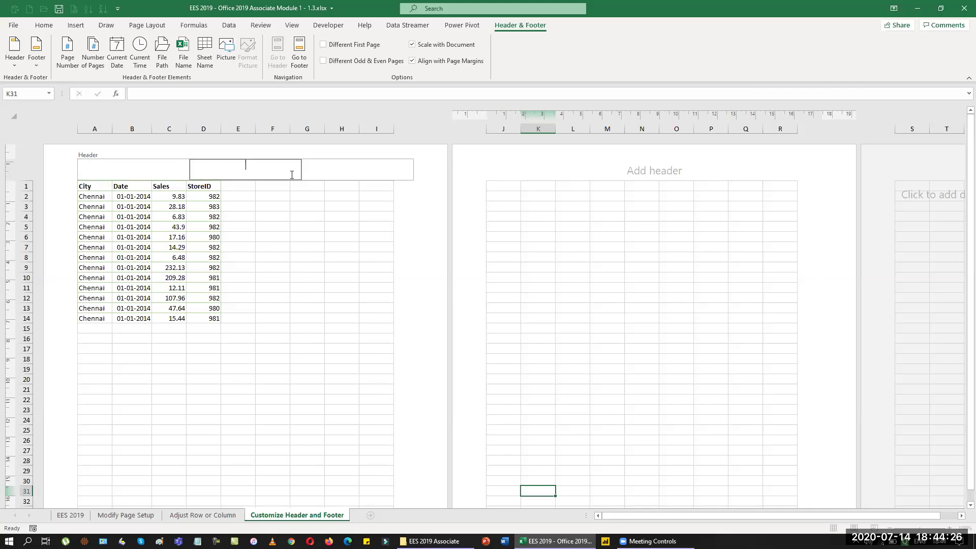
click(343, 174)
Insert the page number in the left header section and the current date in the right header section
click(15, 64)
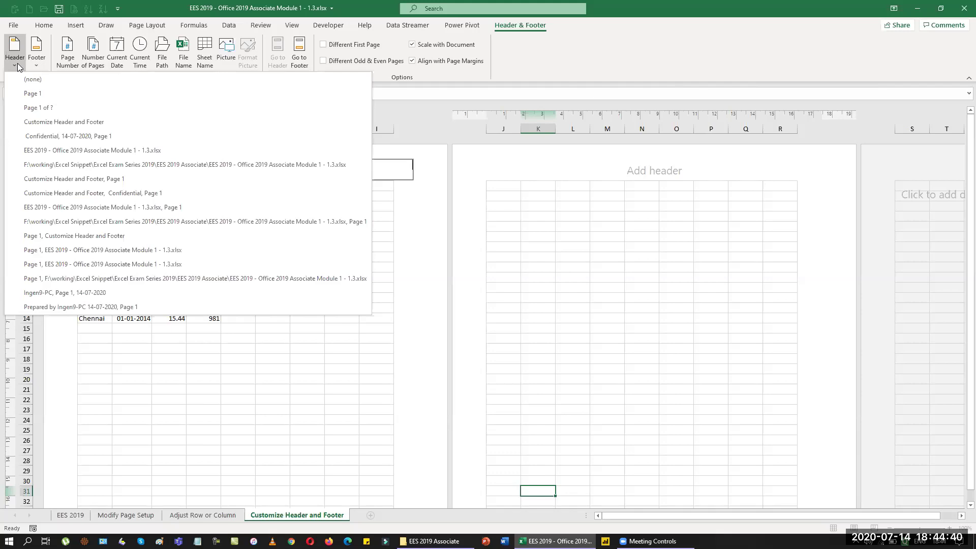
click(417, 128)
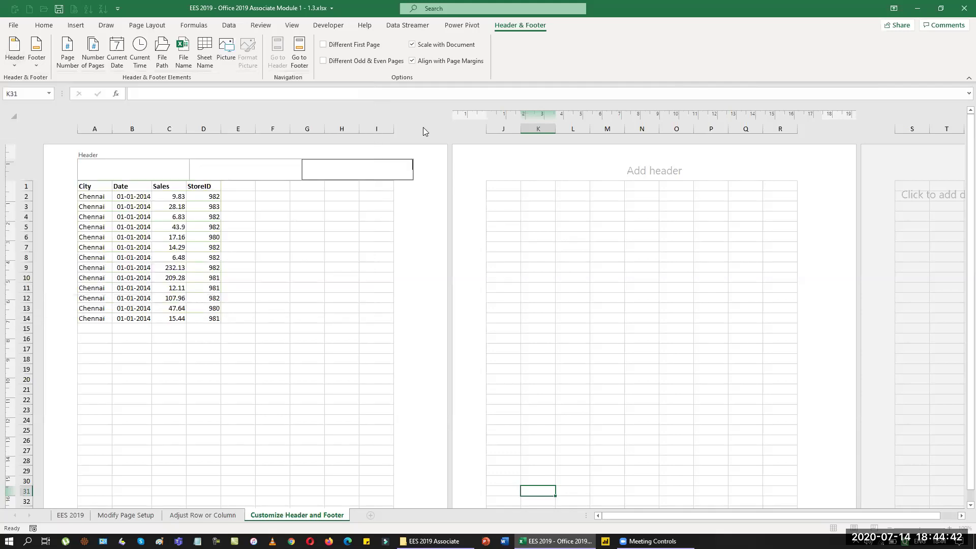
click(117, 54)
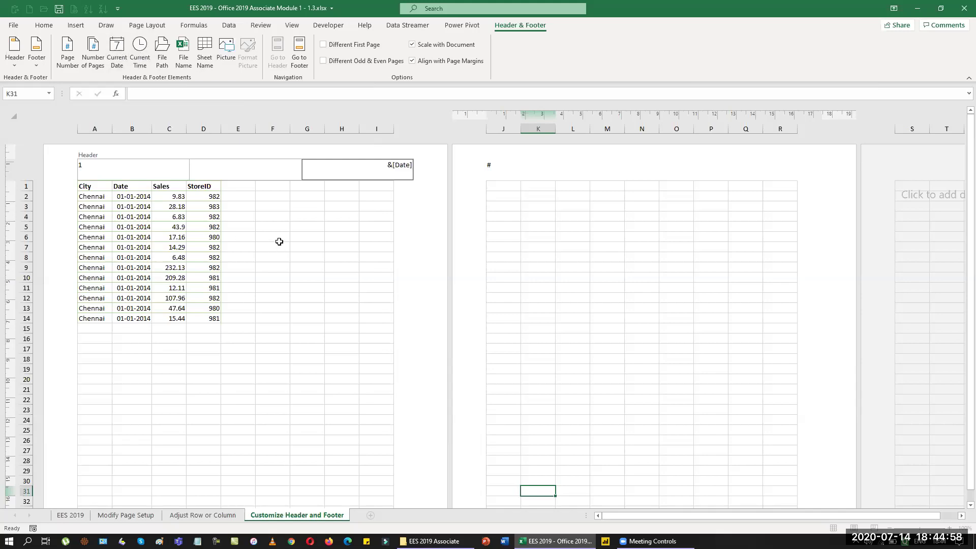
Insert the sheet name in the center footer section and leave footer editing
click(294, 63)
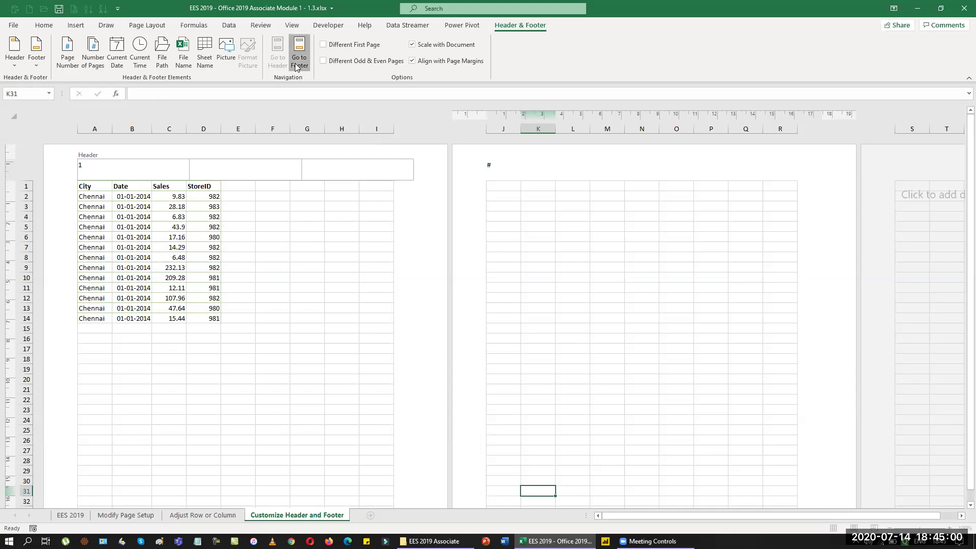
click(247, 155)
click(205, 60)
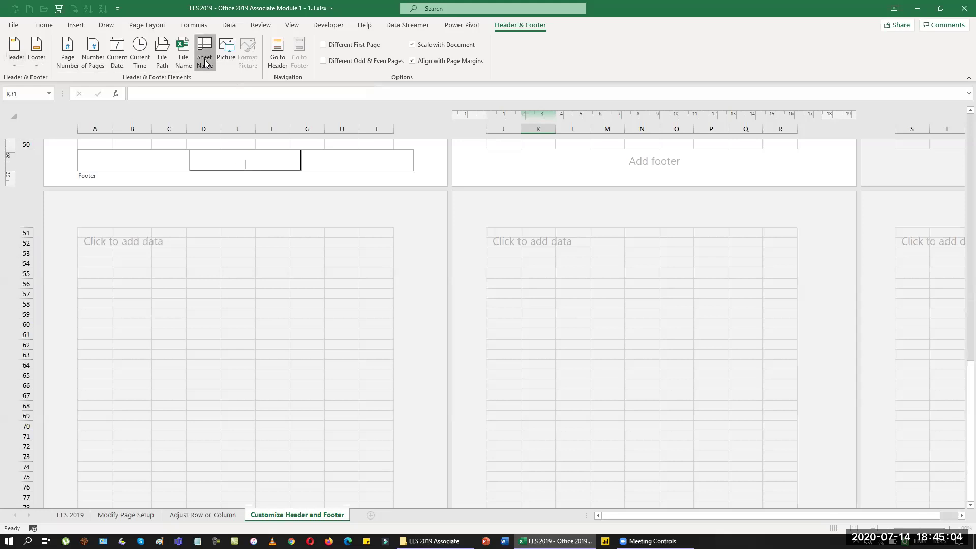
click(434, 168)
Examine the header and footer on the page layout pages, including the date field and the header and footer options
scroll(417, 198, up, 15)
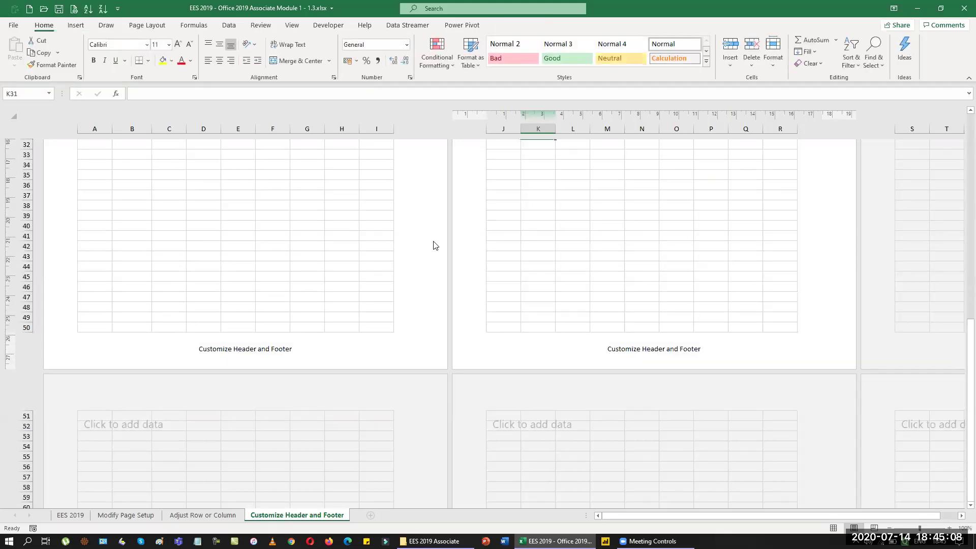
scroll(436, 248, up, 2)
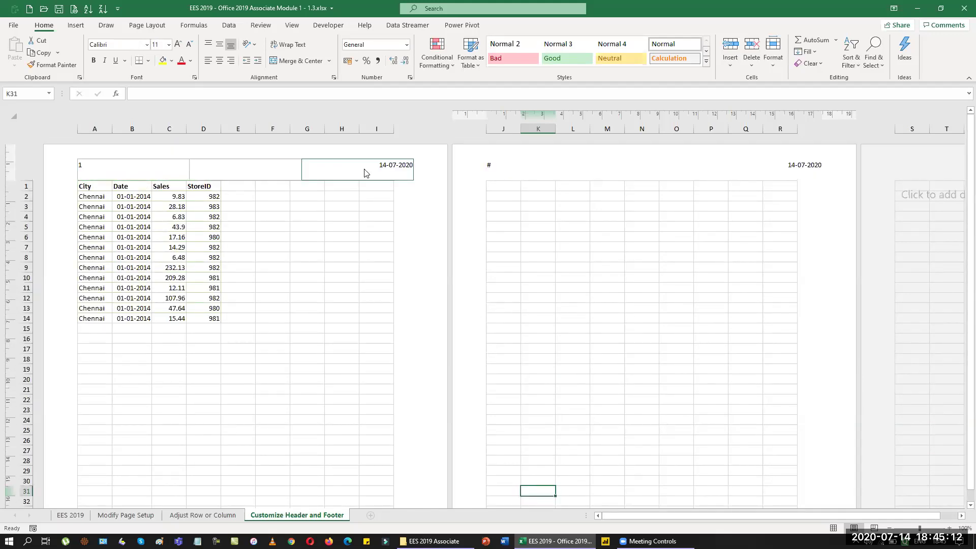
scroll(403, 259, down, 10)
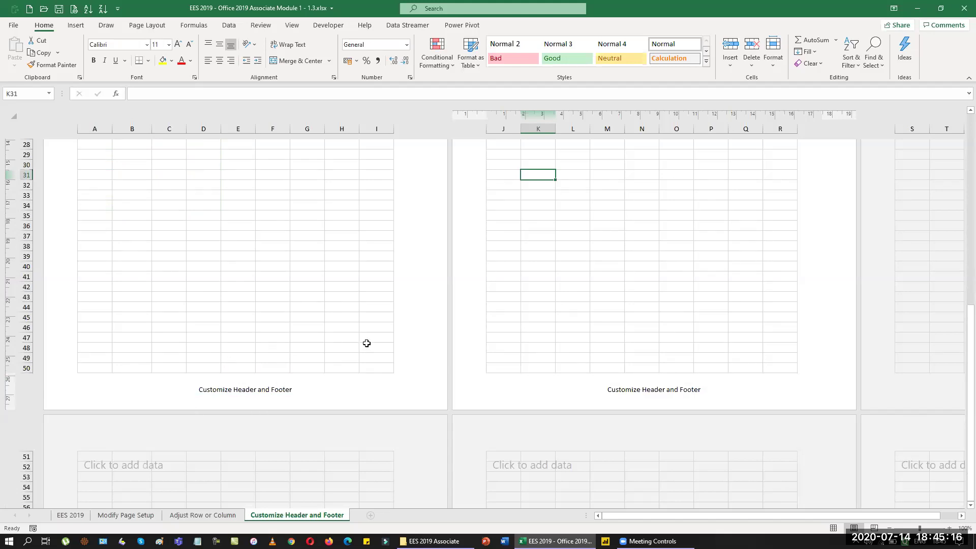
scroll(404, 331, up, 7)
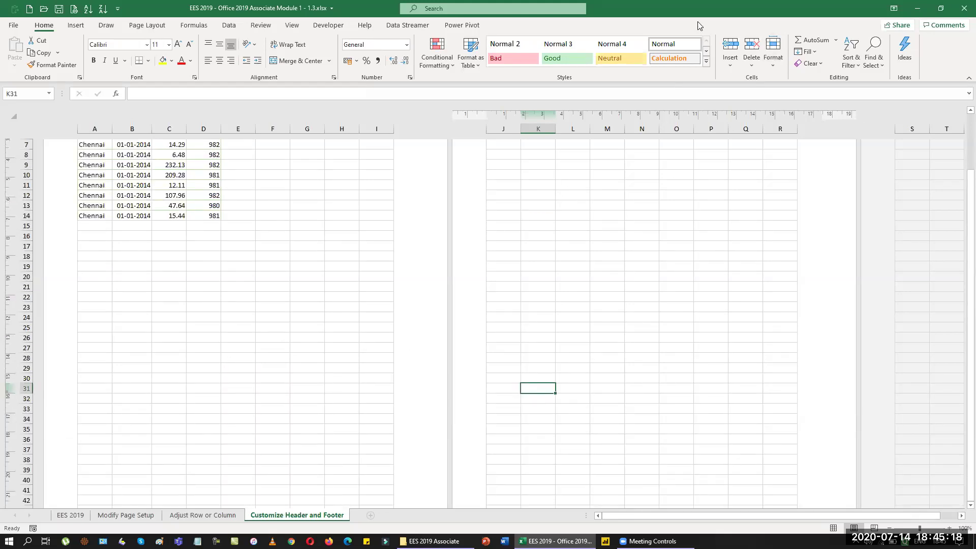
scroll(420, 232, up, 3)
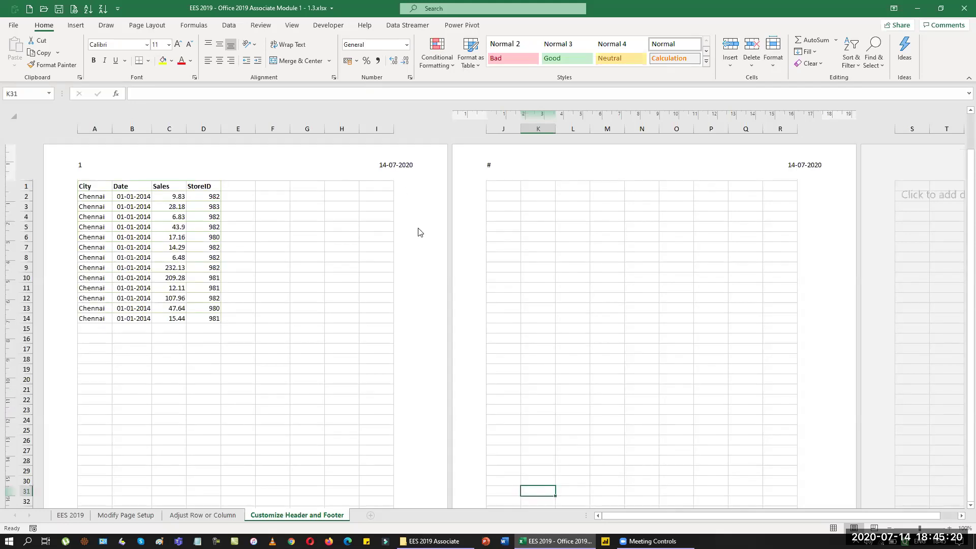
click(362, 168)
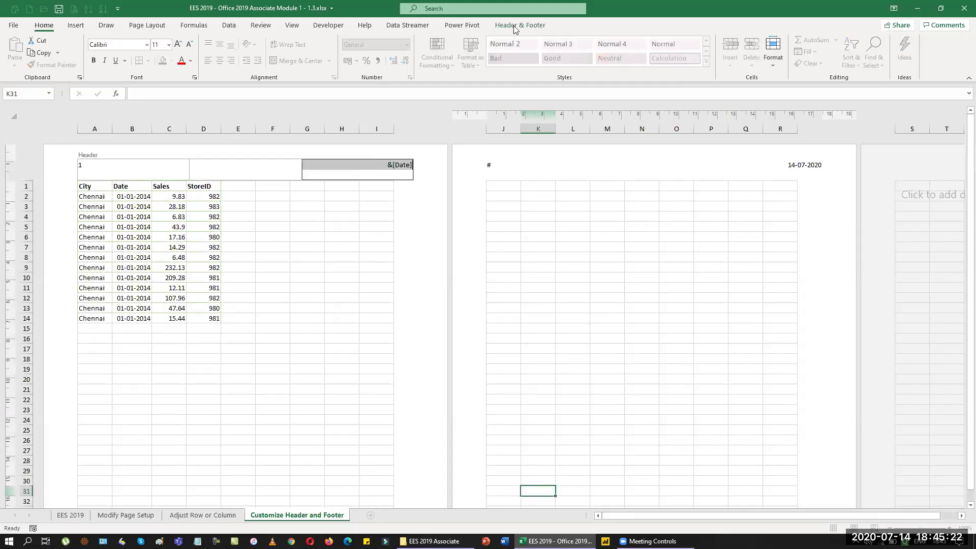
click(516, 27)
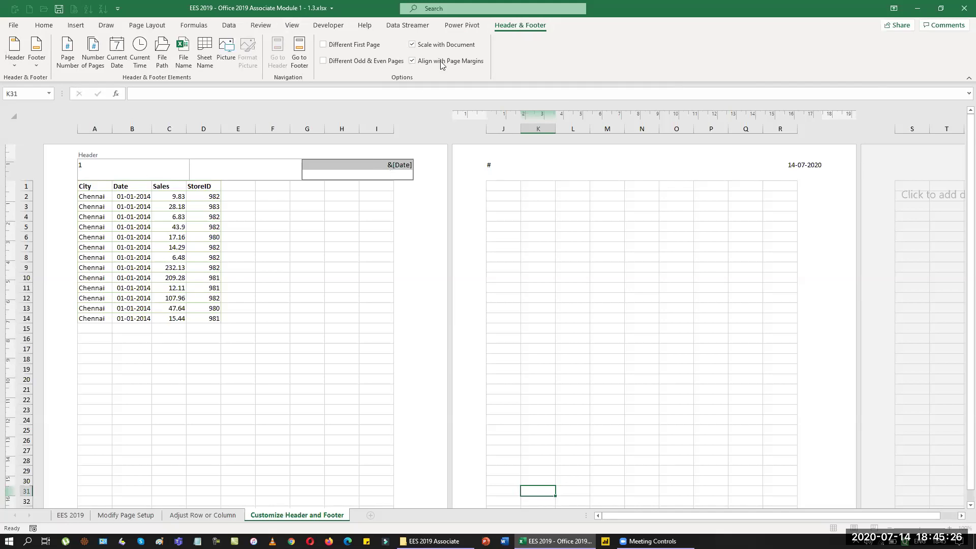
click(429, 195)
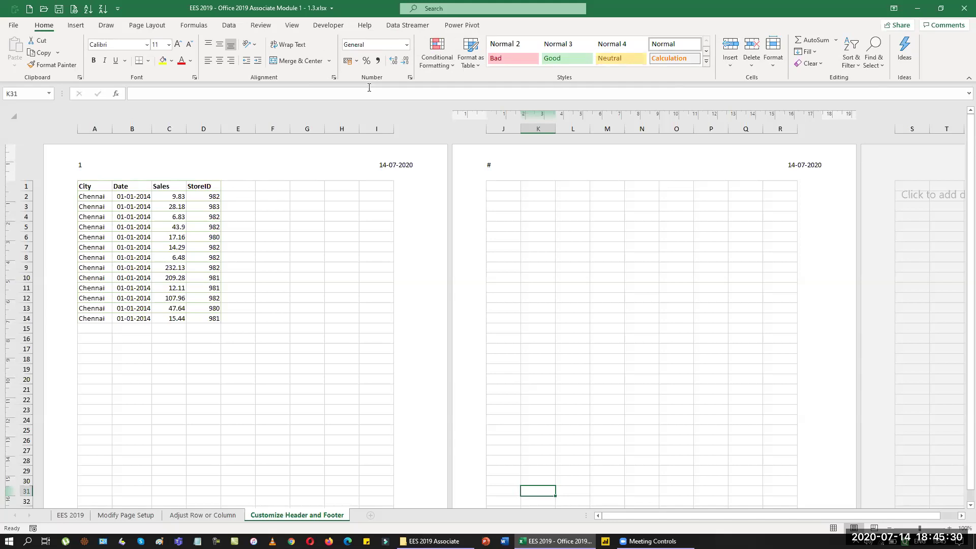
Return the sheet to Normal view and check its header and footer in the print preview
click(292, 26)
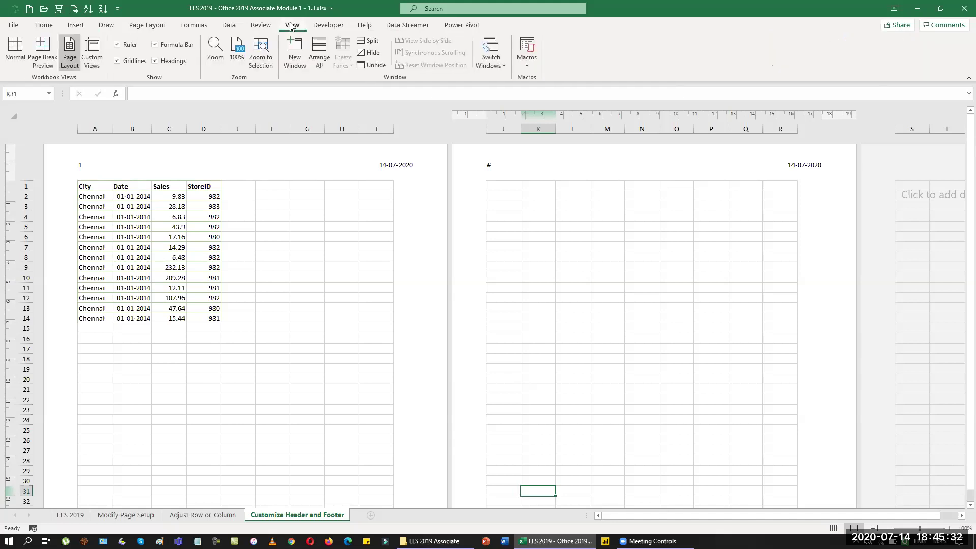
click(8, 53)
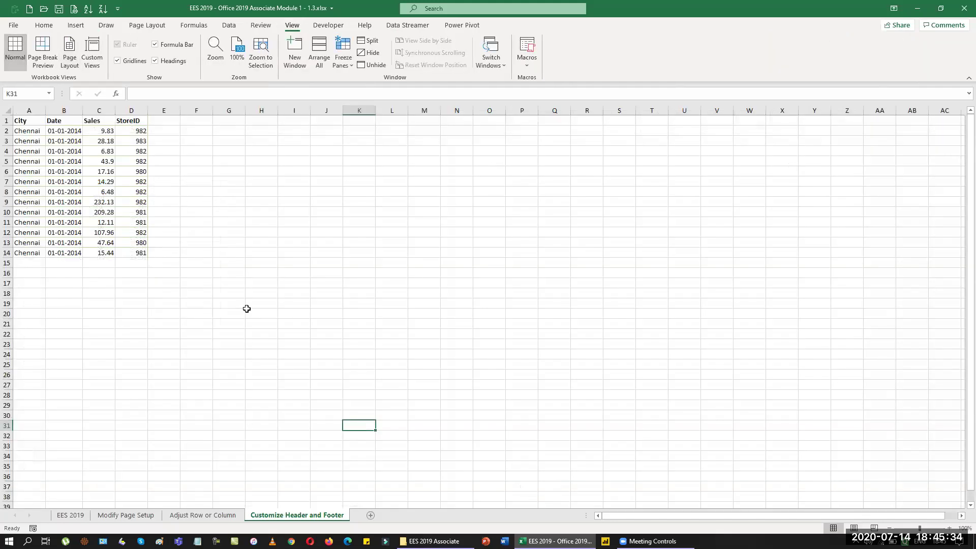
click(74, 9)
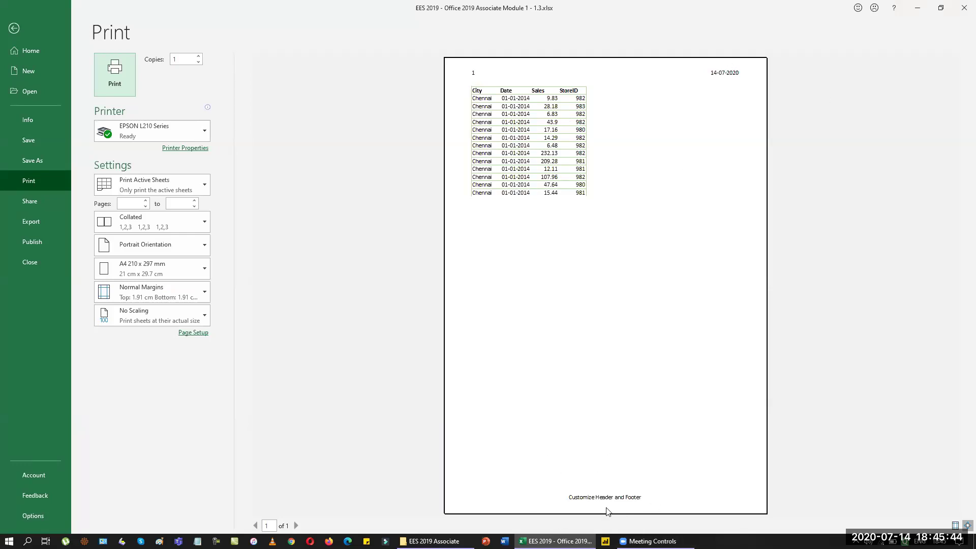
click(13, 28)
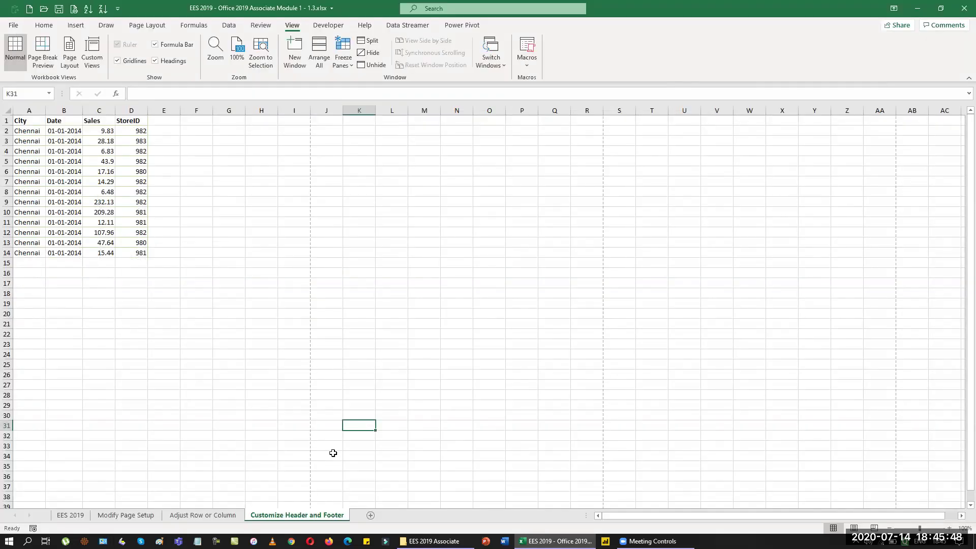
Reopen header editing on the sheet, leave it without changes and switch back to Normal view
click(76, 26)
click(784, 60)
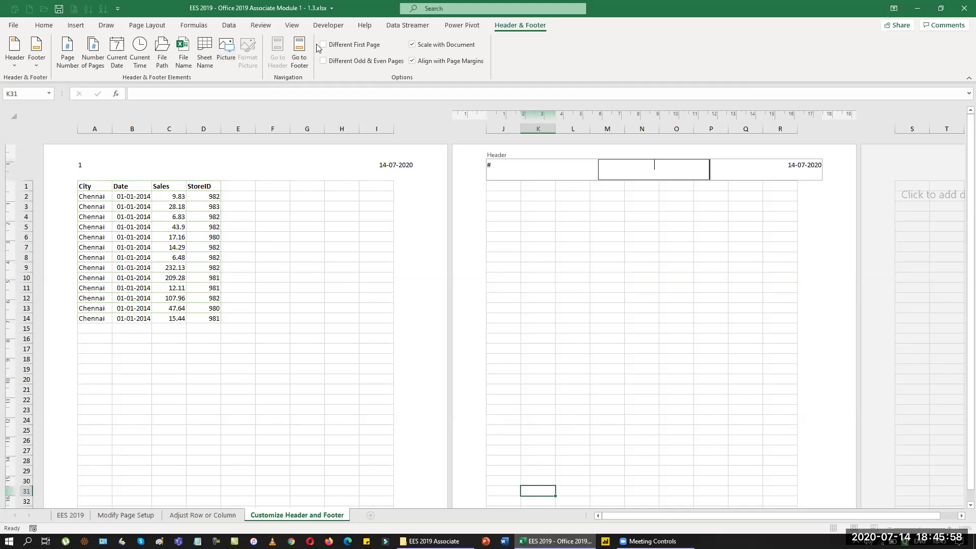
click(292, 26)
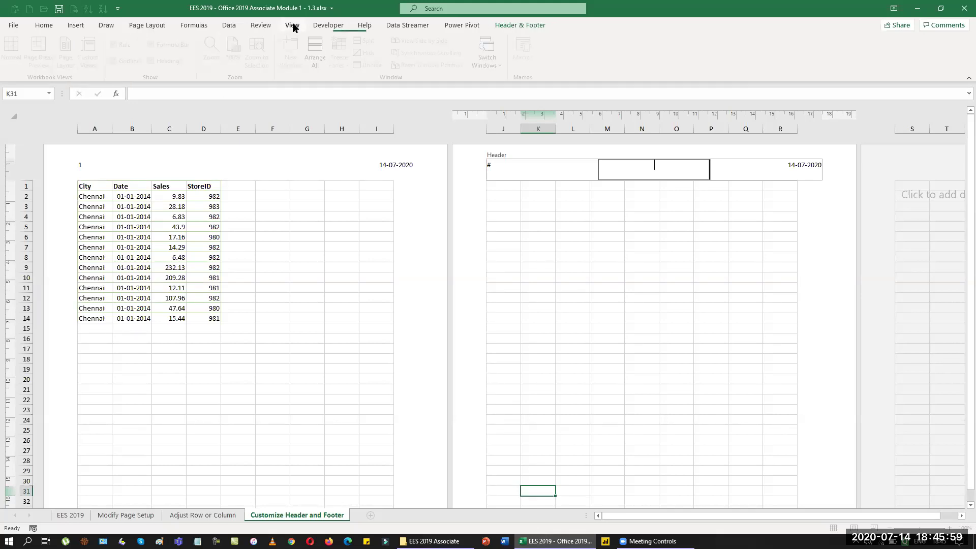
click(406, 222)
click(15, 49)
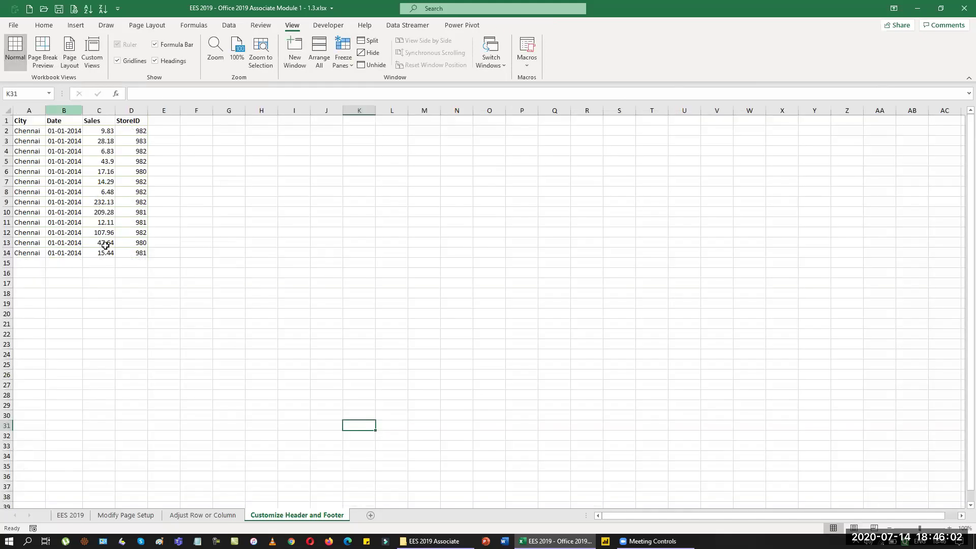
Go to the EES 2019 sheet
click(77, 517)
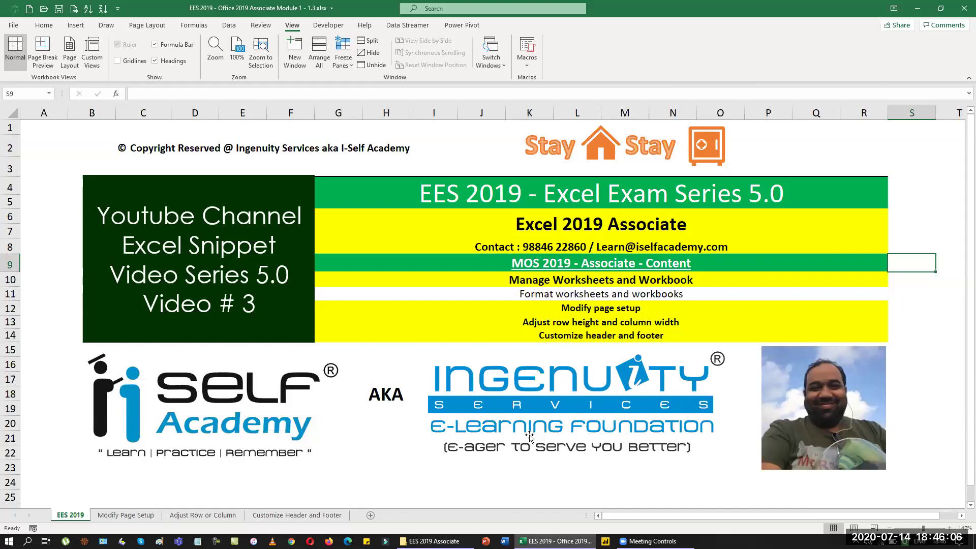